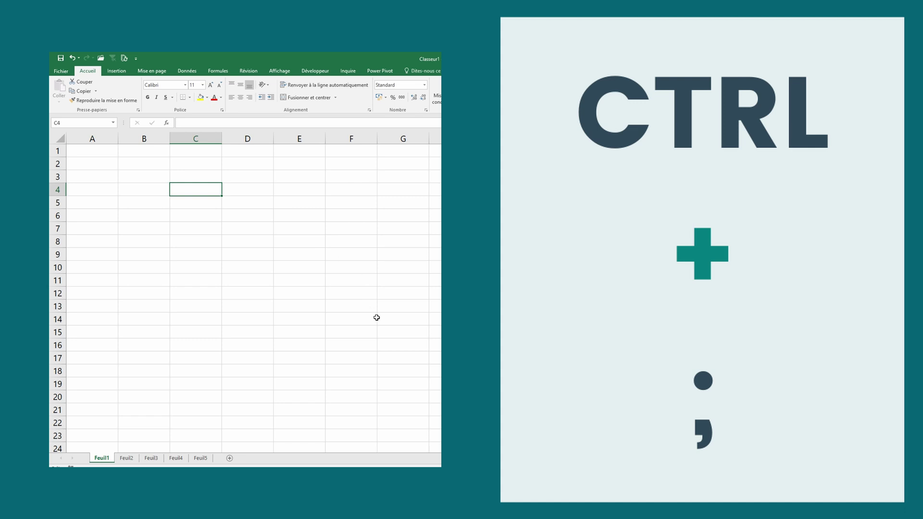
# Insert today's date 12/01/2022 as a fixed value in C4 and the current time 17:52 in C7.
pyautogui.hotkey('ctrl', ';')
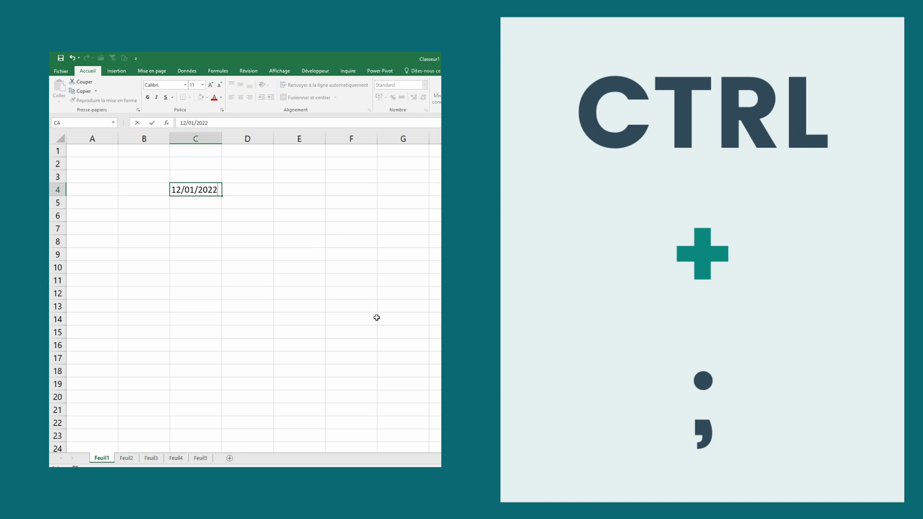
pyautogui.press('Return')
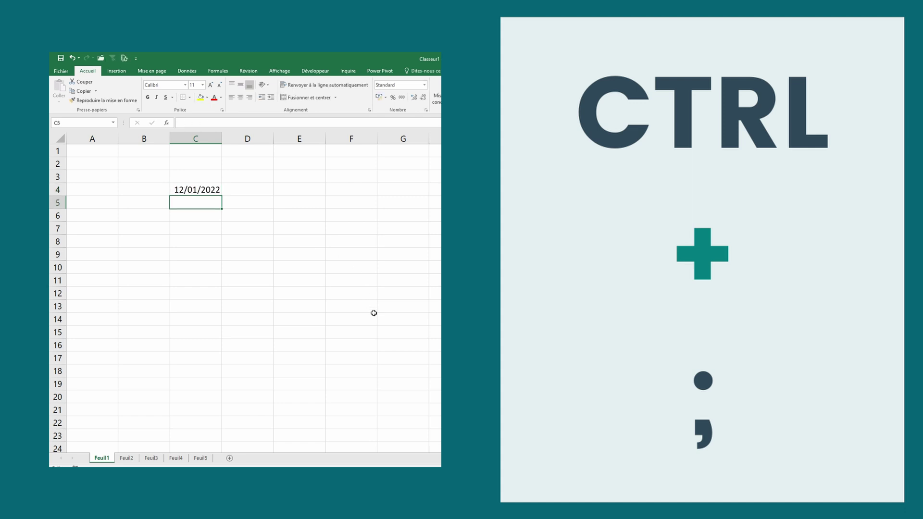
pyautogui.click(208, 227)
pyautogui.hotkey('ctrl', 'shift', ';')
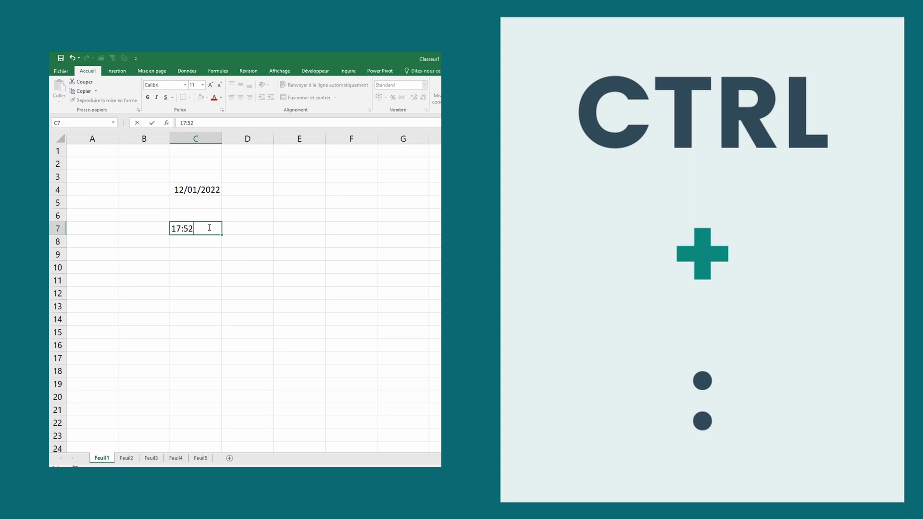
pyautogui.press('Return')
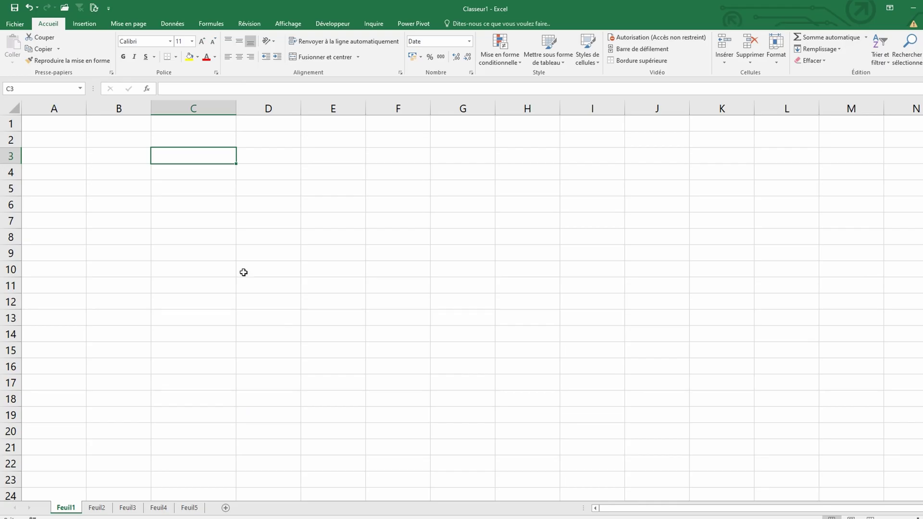
# Enter =aujourdhui() in C3 and =maintenant() in C4 for live date and time.
pyautogui.write('=aujourdh')
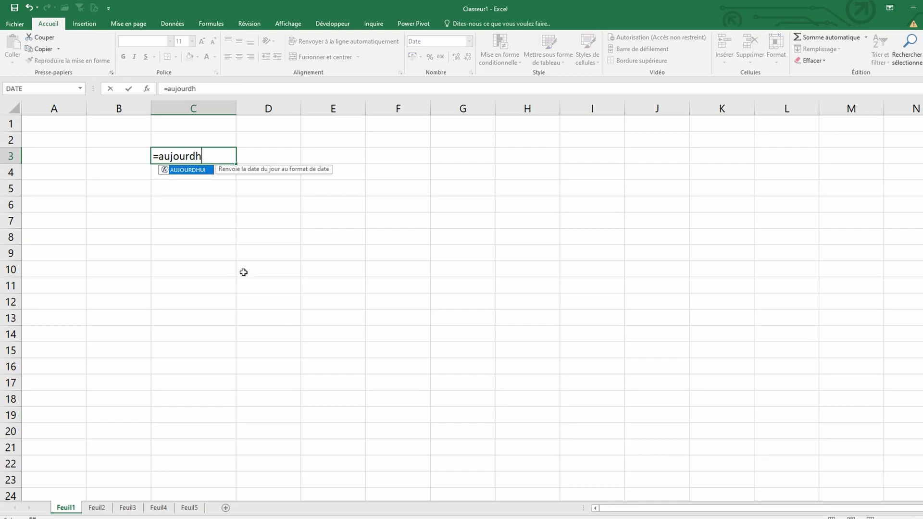
pyautogui.write('ui()')
pyautogui.press('Return')
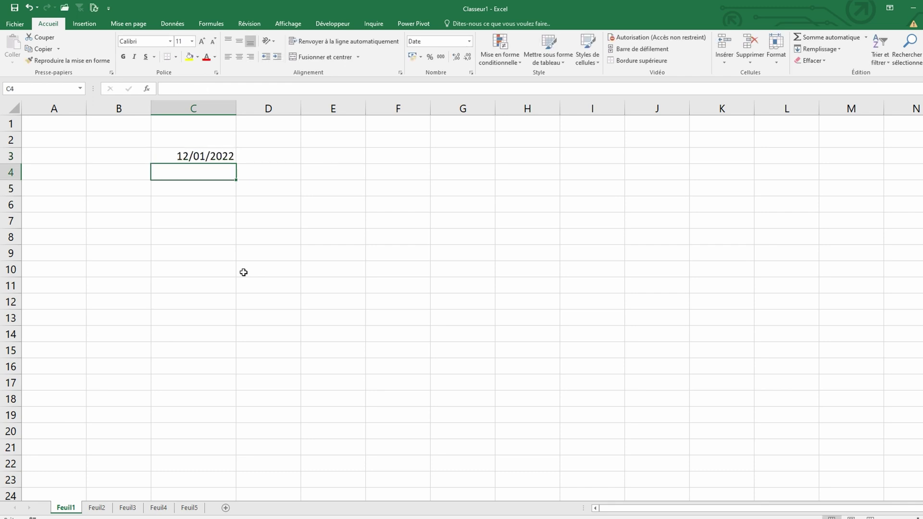
pyautogui.write('=main')
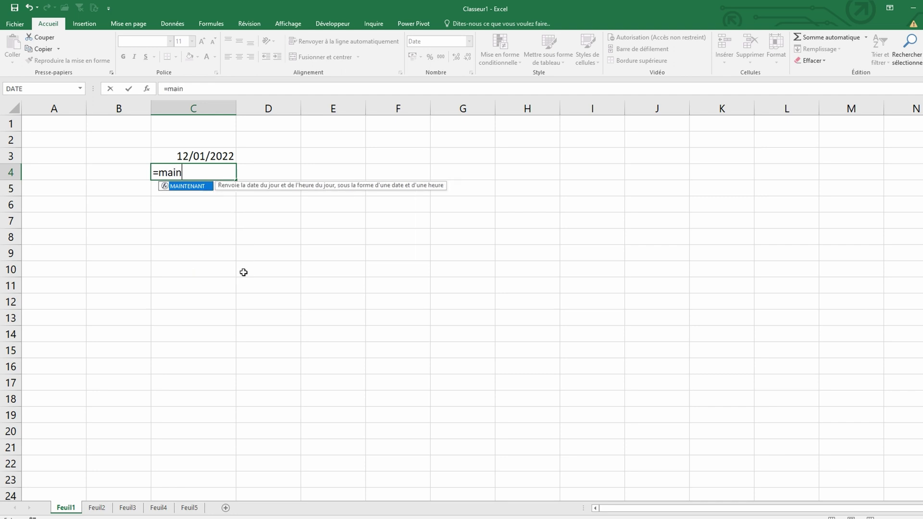
pyautogui.write('tenant()')
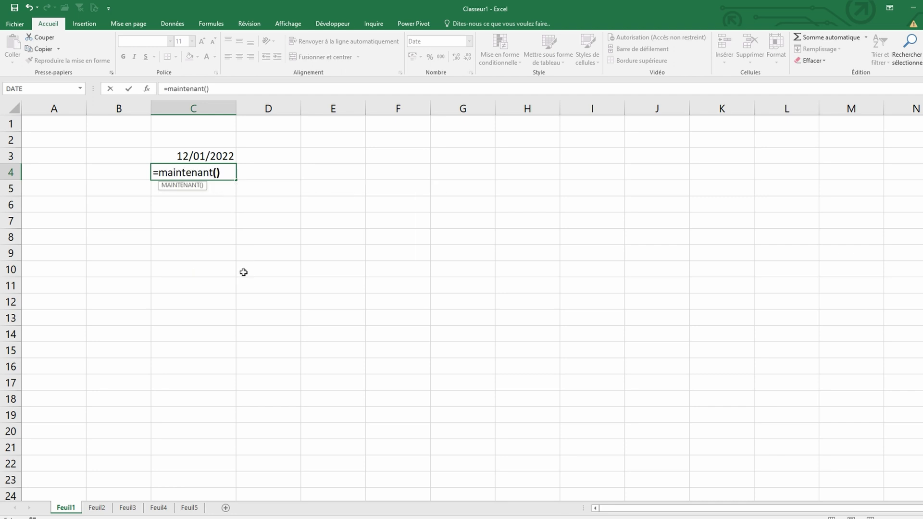
pyautogui.press('Return')
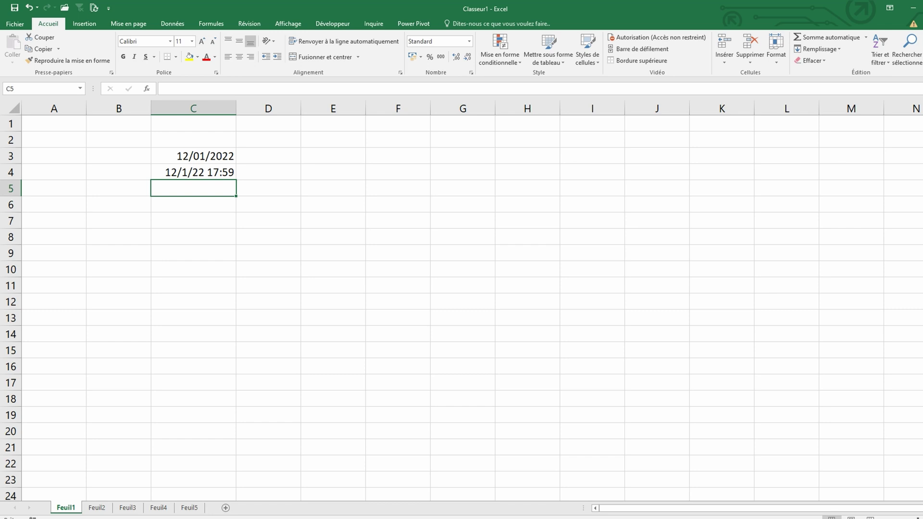
# Enter the number 25 in C6.
pyautogui.press('Down')
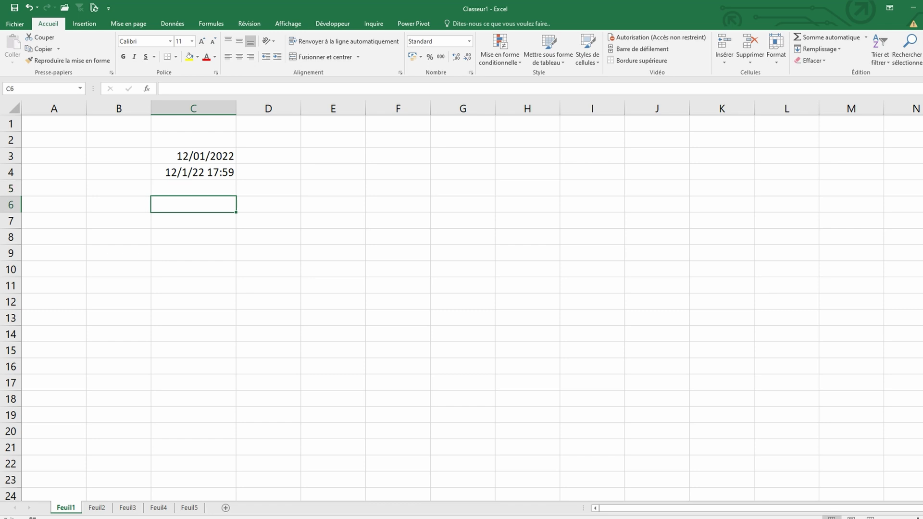
pyautogui.write('25')
pyautogui.press('Return')
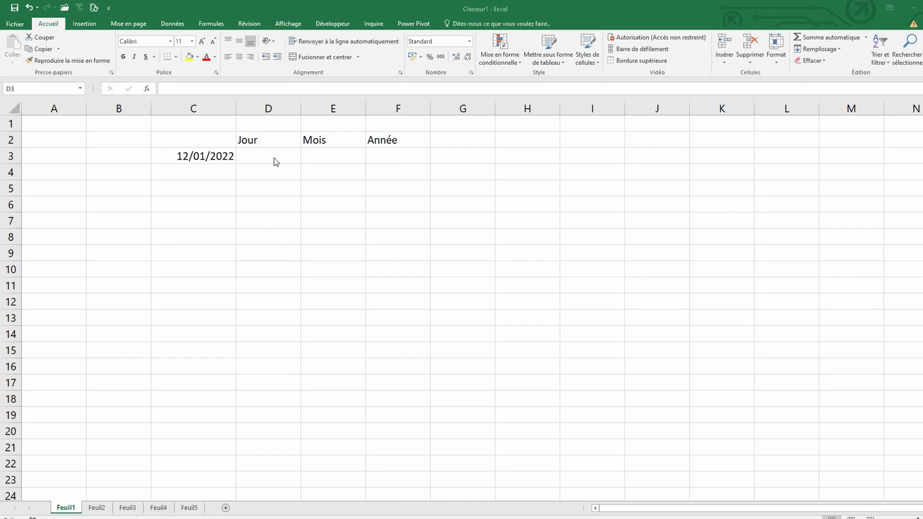
# Extract day, month and year from C3 with =jour, =mois and =annee in D3:F3.
pyautogui.click(274, 157)
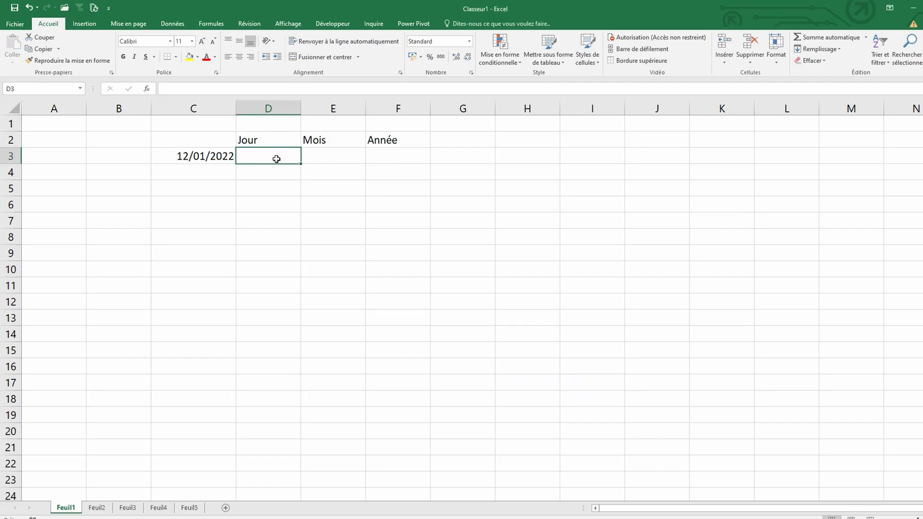
pyautogui.write('=j')
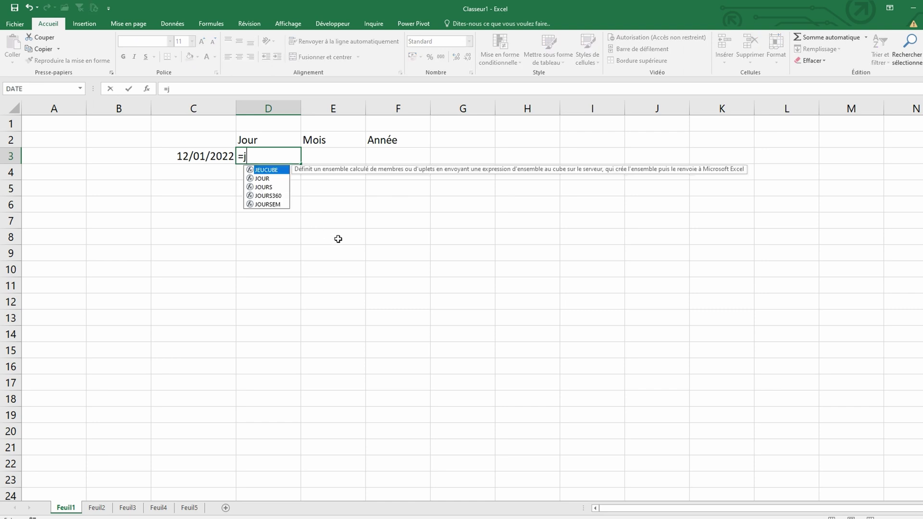
pyautogui.write('our(')
pyautogui.press('Left')
pyautogui.write(')')
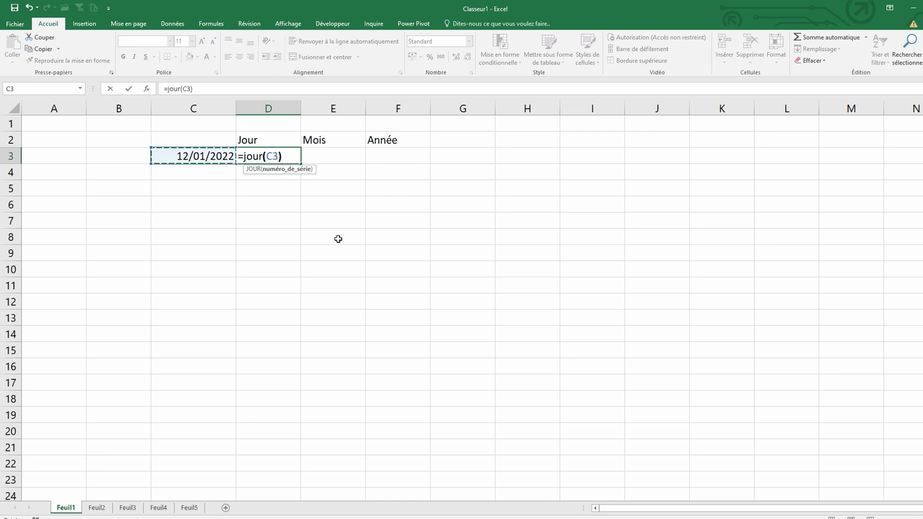
pyautogui.press('Tab')
pyautogui.write('=mois(')
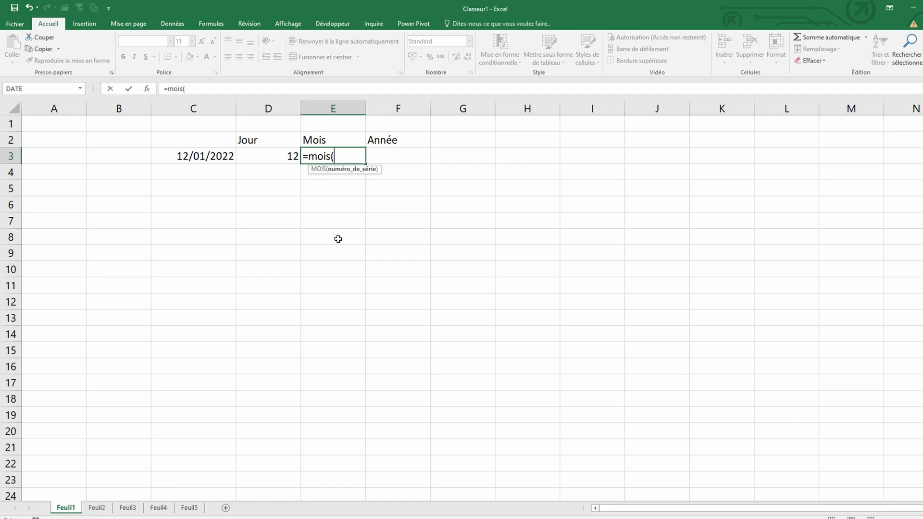
pyautogui.press('Left')
pyautogui.write(')')
pyautogui.press('Tab')
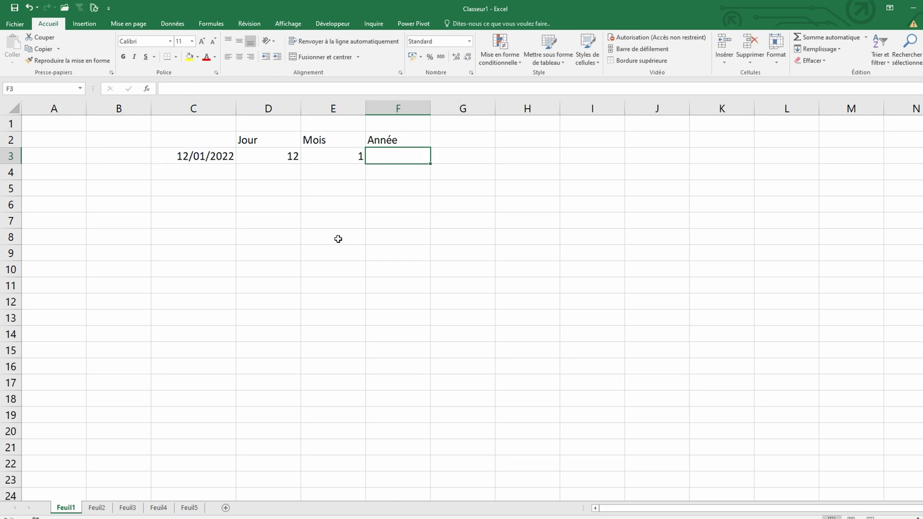
pyautogui.write('=annee(C')
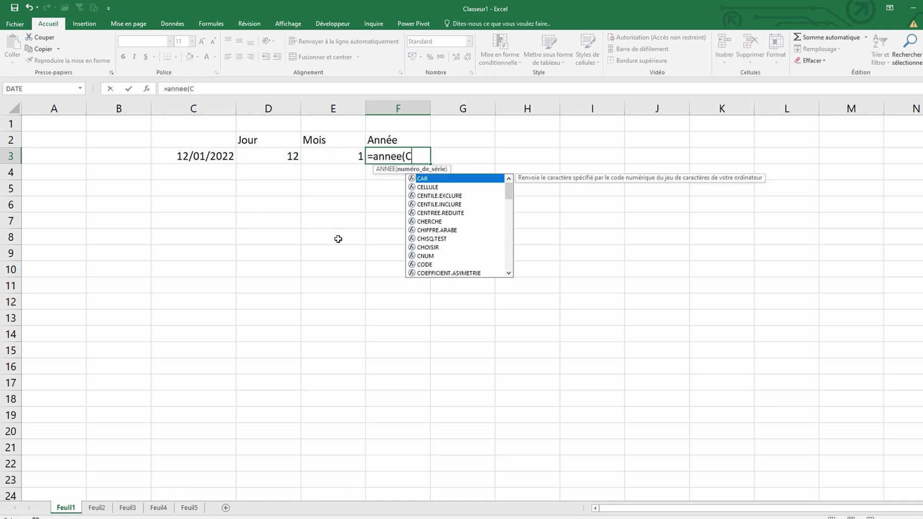
pyautogui.write('3)')
pyautogui.press('Return')
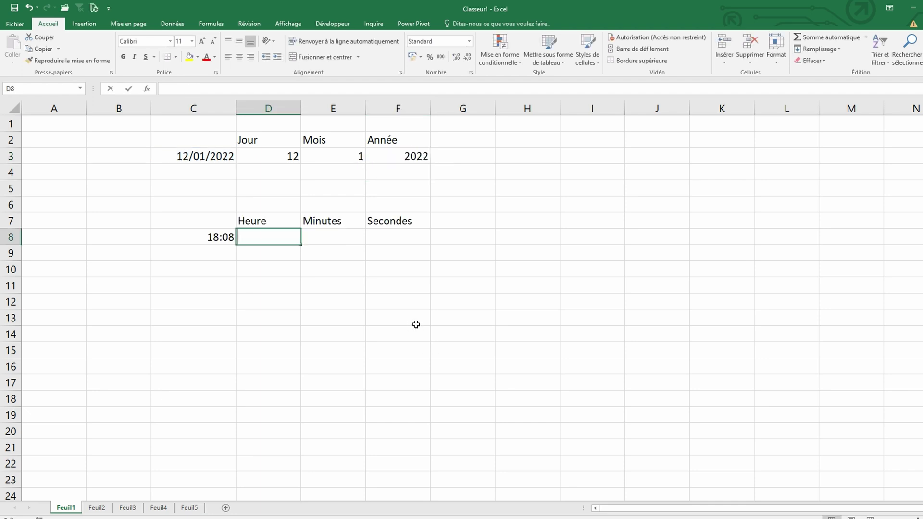
# Extract hour, minutes and seconds from C8 with =heure, =minute and =seconde in D8:F8.
pyautogui.write('=heure(')
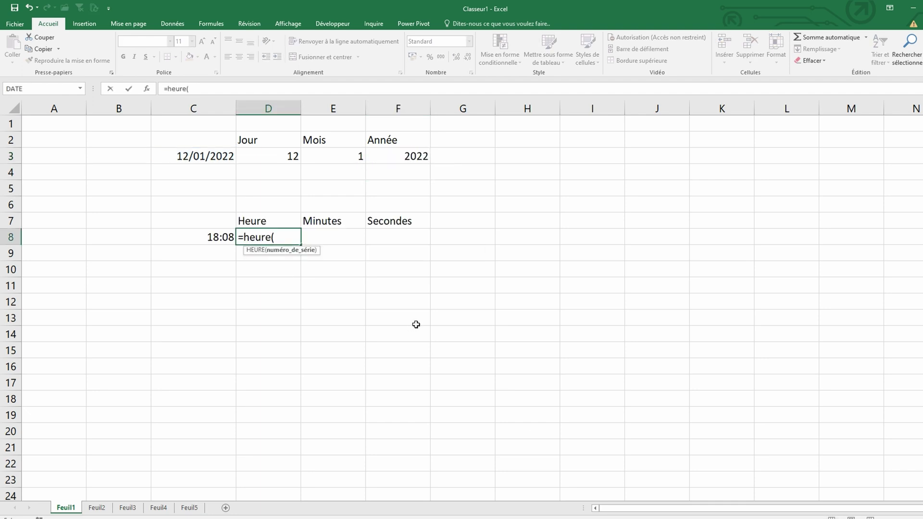
pyautogui.press('Left')
pyautogui.write(')')
pyautogui.press('Tab')
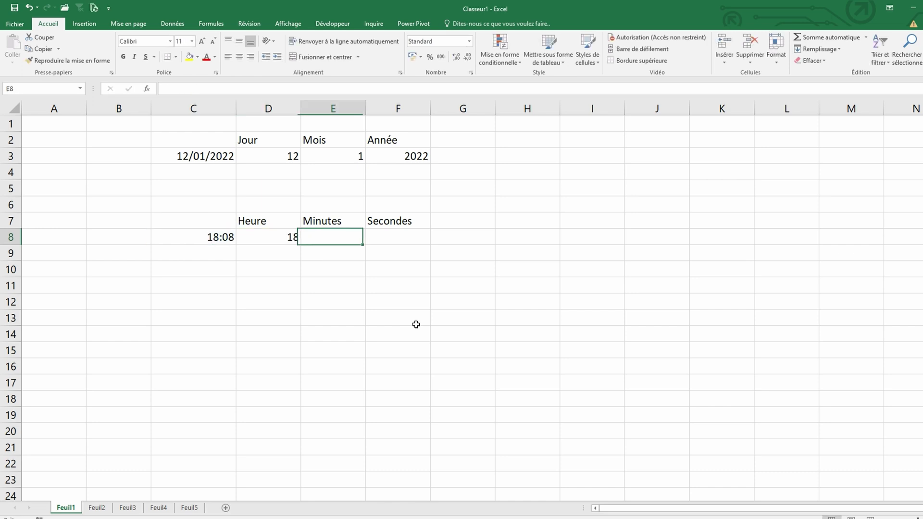
pyautogui.write('=minute(')
pyautogui.press('Left')
pyautogui.press('Left')
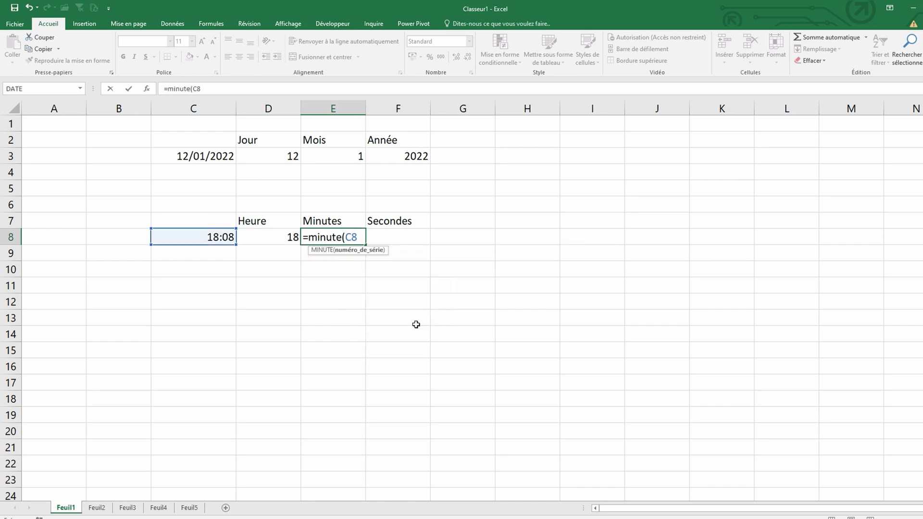
pyautogui.write(')')
pyautogui.press('Tab')
pyautogui.write('=seconde(')
pyautogui.press('Left')
pyautogui.press('Left')
pyautogui.write(')')
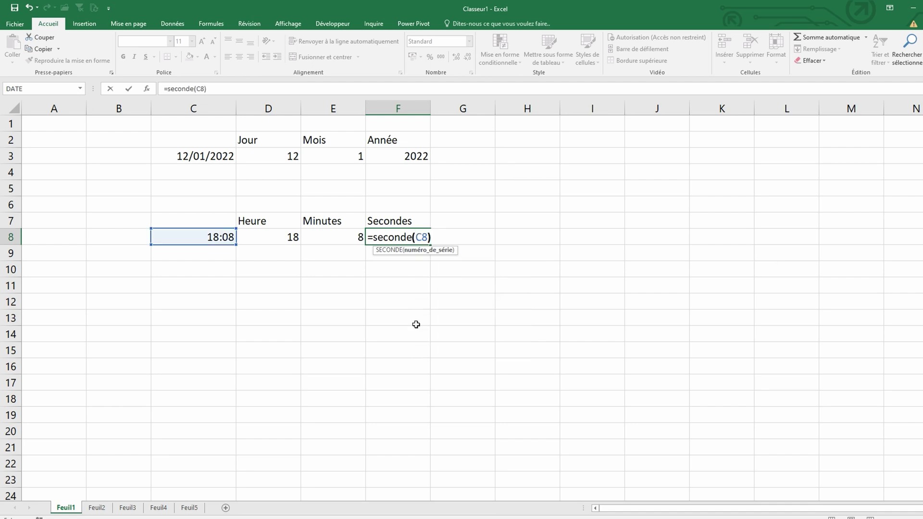
pyautogui.press('Tab')
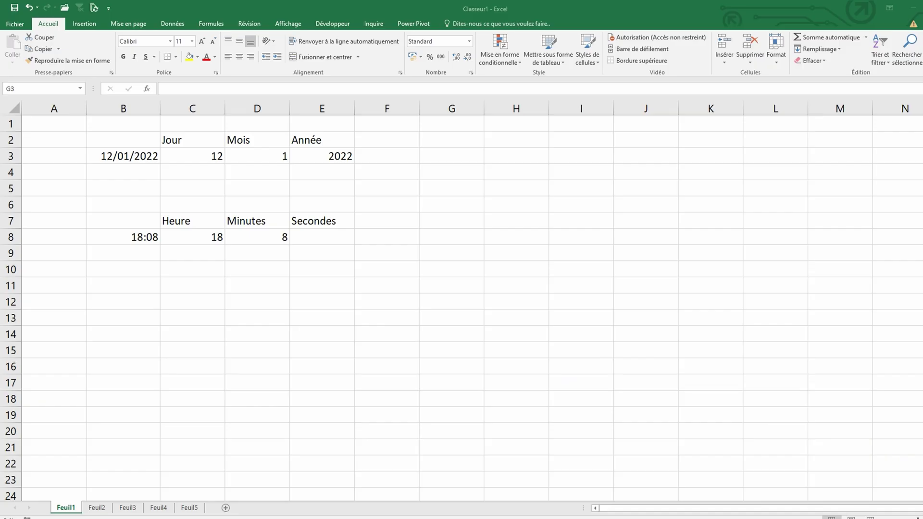
# Rebuild the date in G3 with =DATE(E3;D3;C3) from the year, month and day cells.
pyautogui.click(449, 157)
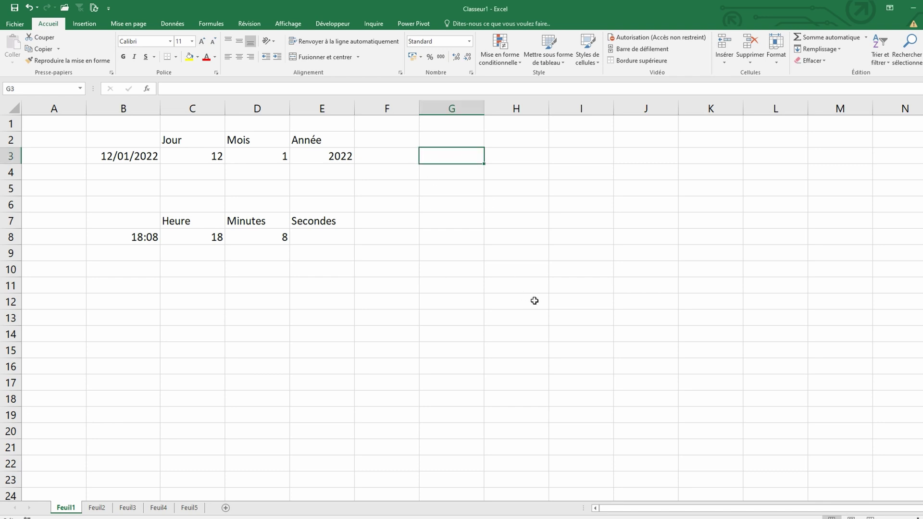
pyautogui.write('=date')
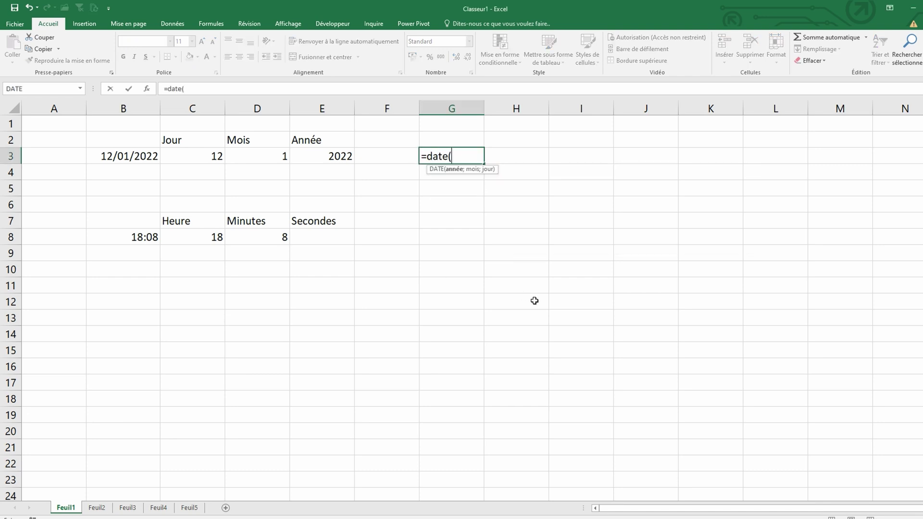
pyautogui.write('(')
pyautogui.click(332, 155)
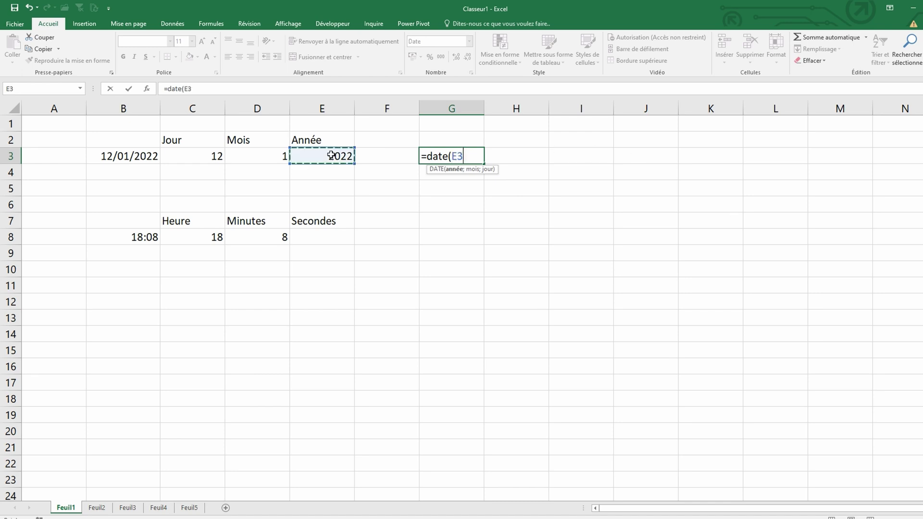
pyautogui.write(';')
pyautogui.click(255, 155)
pyautogui.write(';')
pyautogui.click(212, 155)
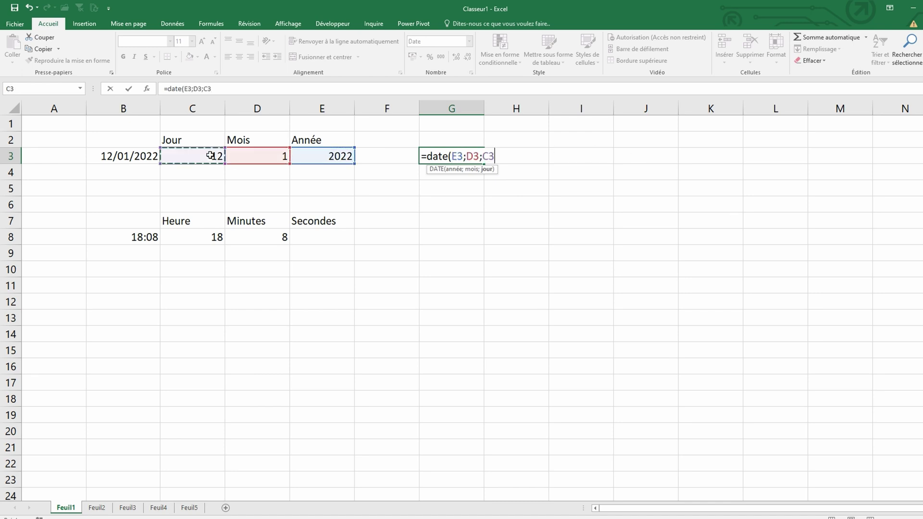
pyautogui.write(')')
pyautogui.press('Return')
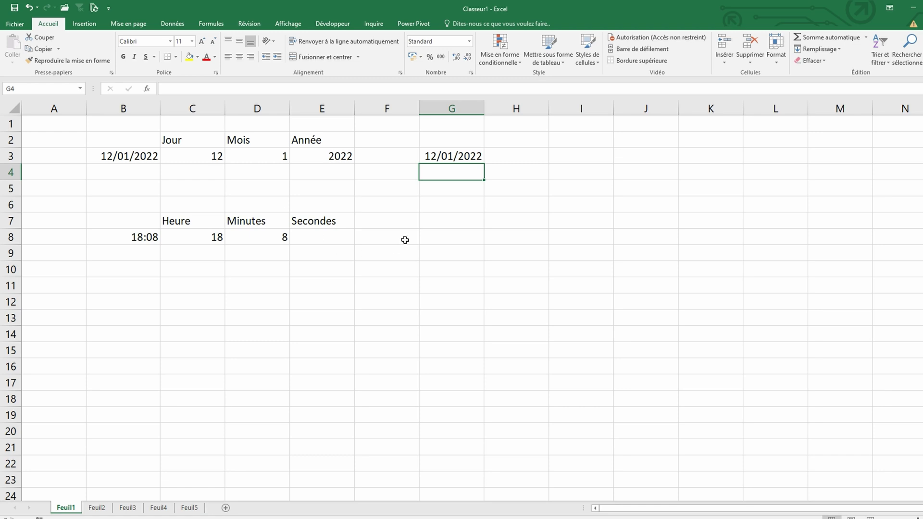
# Rebuild the time 18:08:06 in G8 with =TEMPS(C8;D8;E8).
pyautogui.click(435, 224)
pyautogui.click(435, 239)
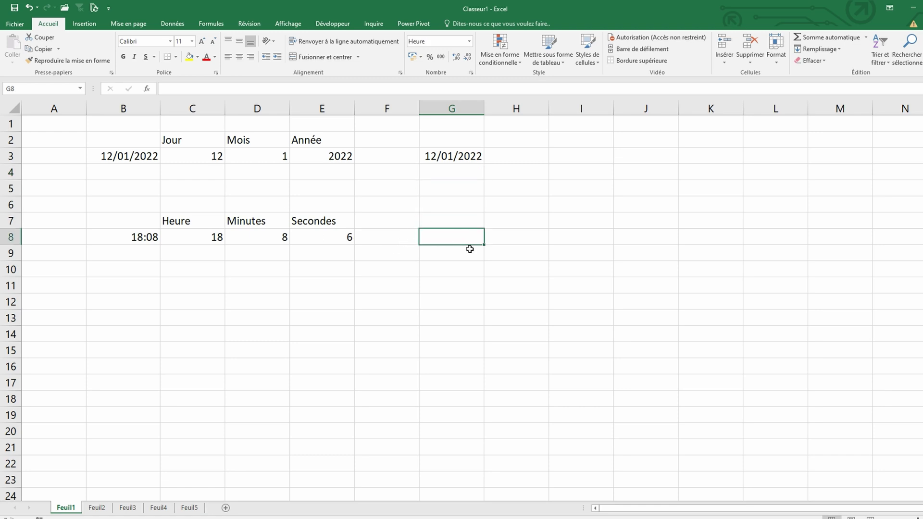
pyautogui.write('=temps')
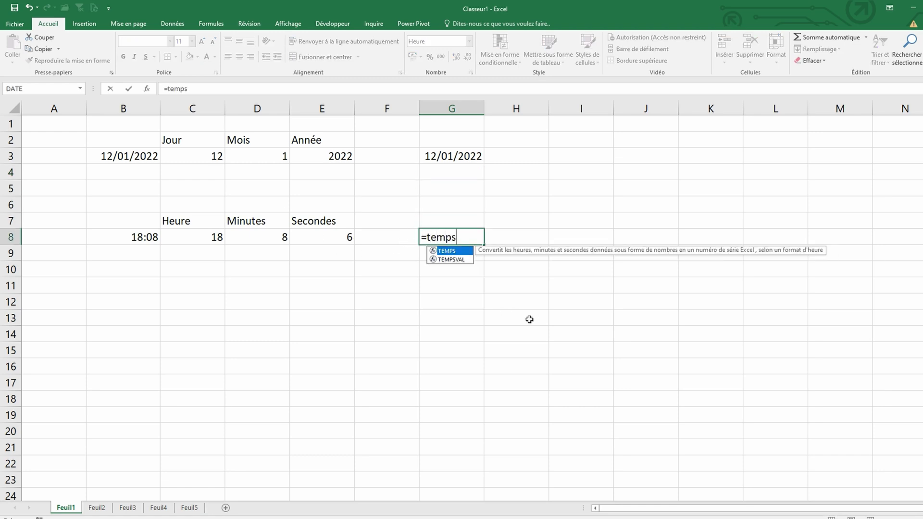
pyautogui.write('(')
pyautogui.click(209, 239)
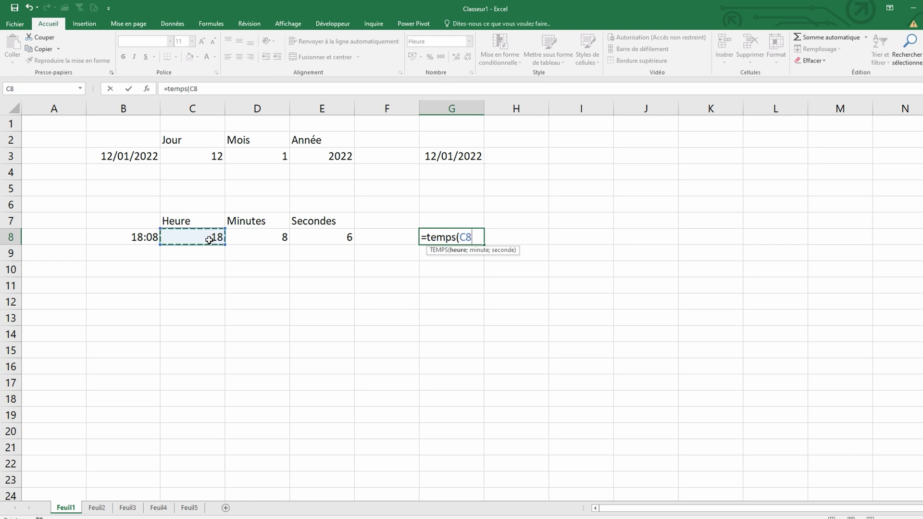
pyautogui.write(';')
pyautogui.click(252, 237)
pyautogui.write(';')
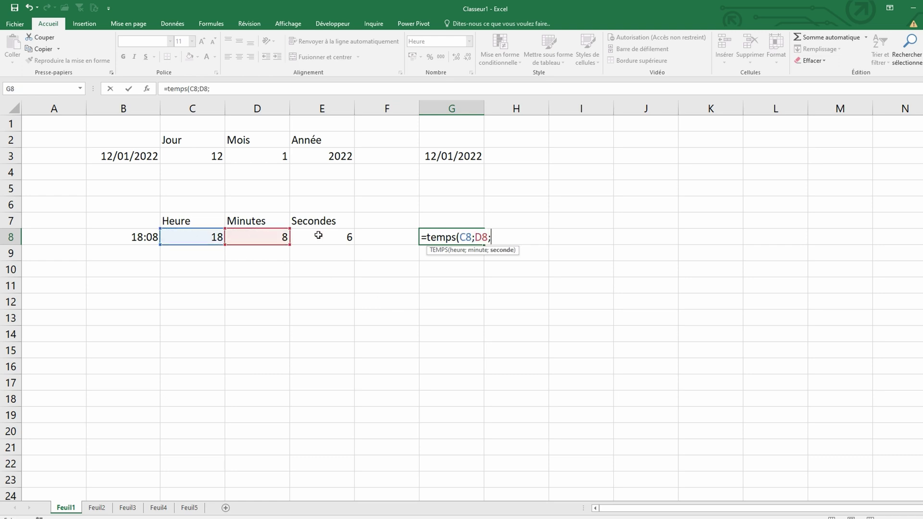
pyautogui.click(318, 236)
pyautogui.write(')')
pyautogui.press('Return')
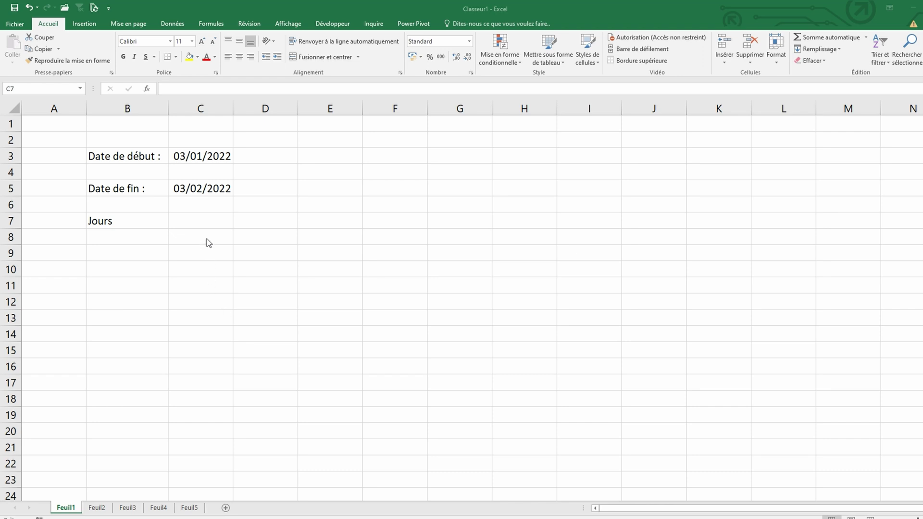
# Compute the 31-day difference between the dates in C7 with =C5-C3.
pyautogui.click(202, 219)
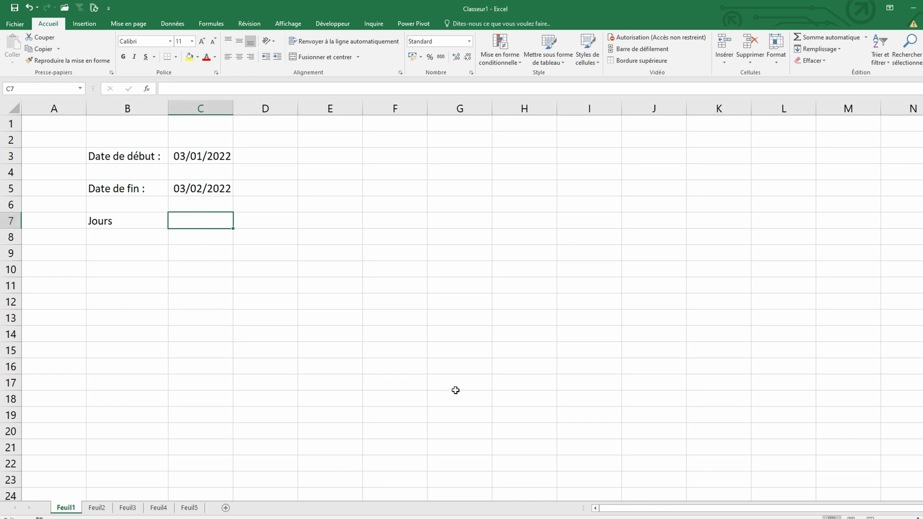
pyautogui.write('=')
pyautogui.click(211, 188)
pyautogui.write('-')
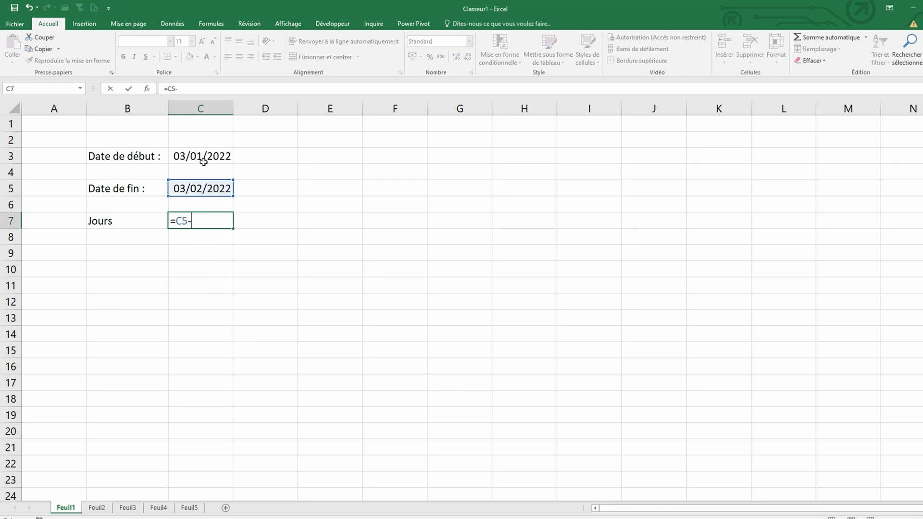
pyautogui.click(202, 152)
pyautogui.press('Return')
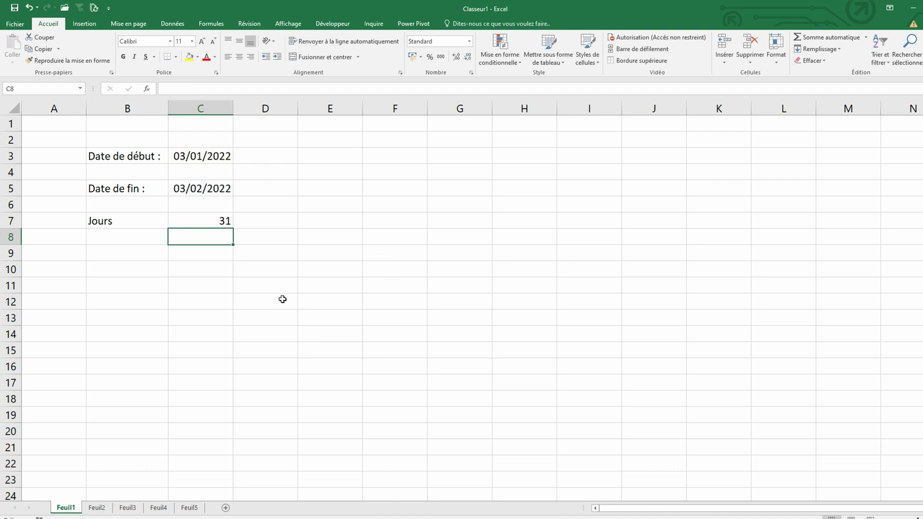
# Label B9 'Jours ouvrés' and enter =nb.jours.ouvres(C3;C5) in C9.
pyautogui.click(148, 253)
pyautogui.write('Jours ouvrés')
pyautogui.press('Tab')
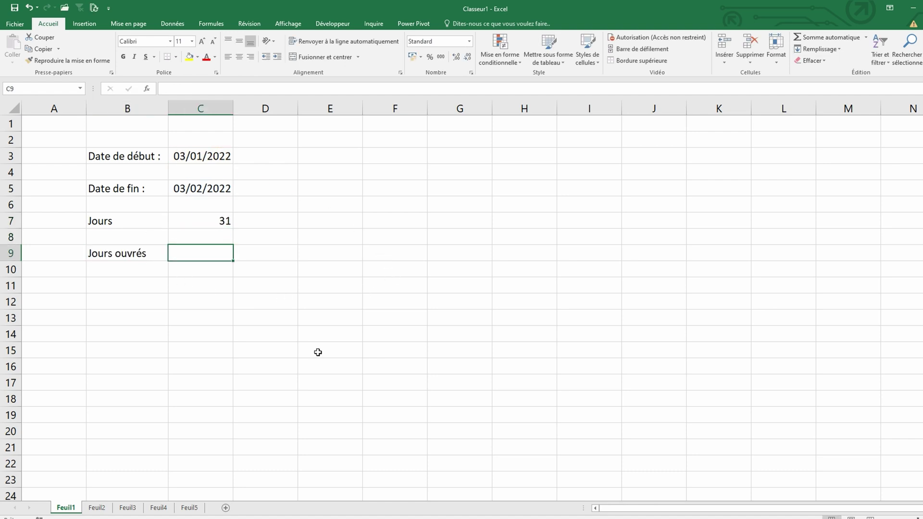
pyautogui.write('=nb')
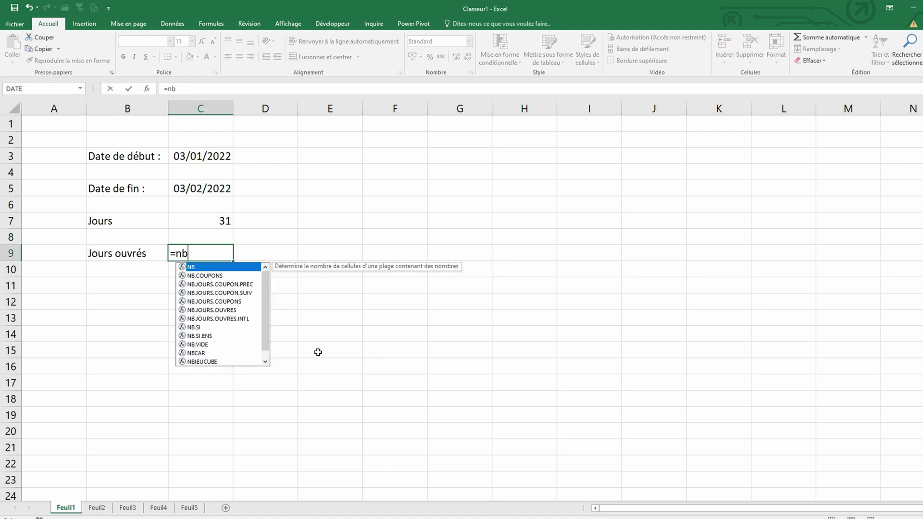
pyautogui.write('.jours')
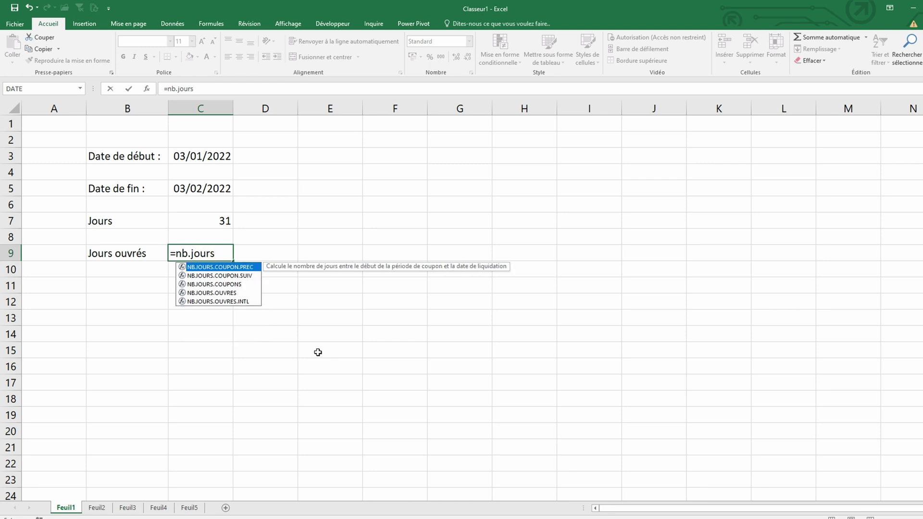
pyautogui.write('.ouvres')
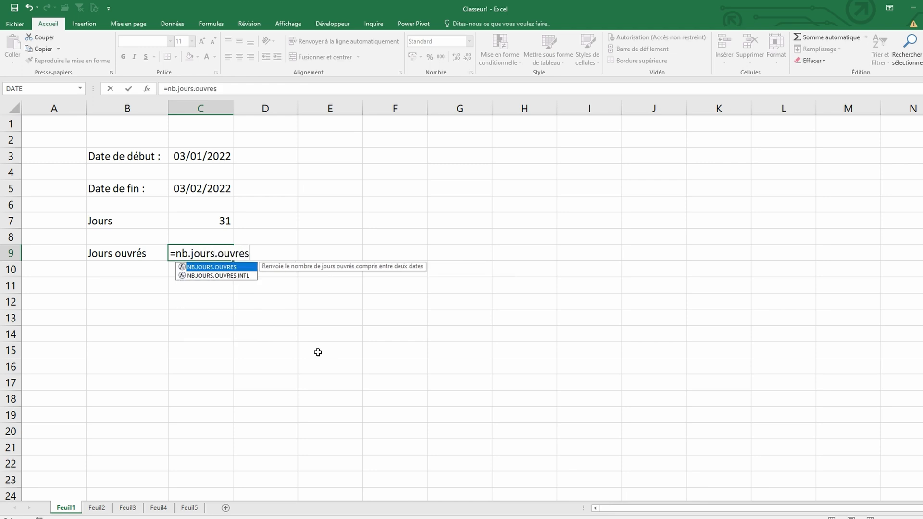
pyautogui.write('(')
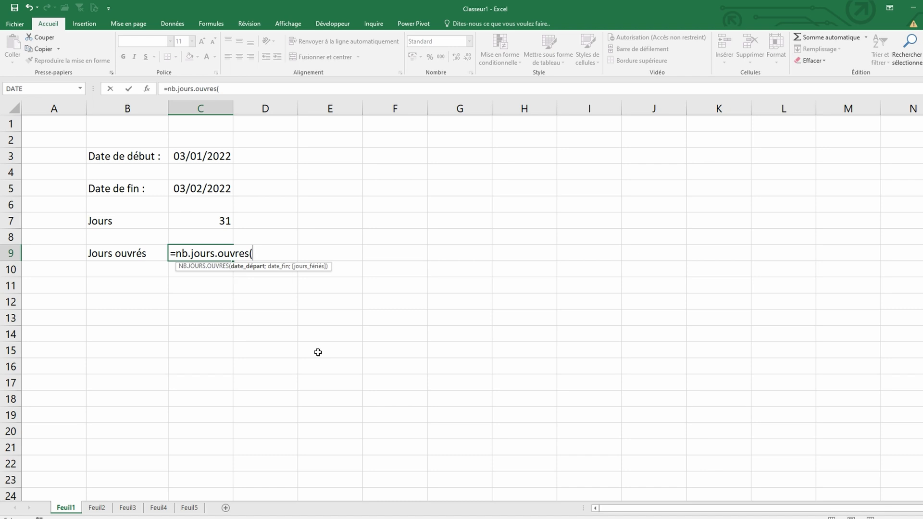
pyautogui.click(202, 157)
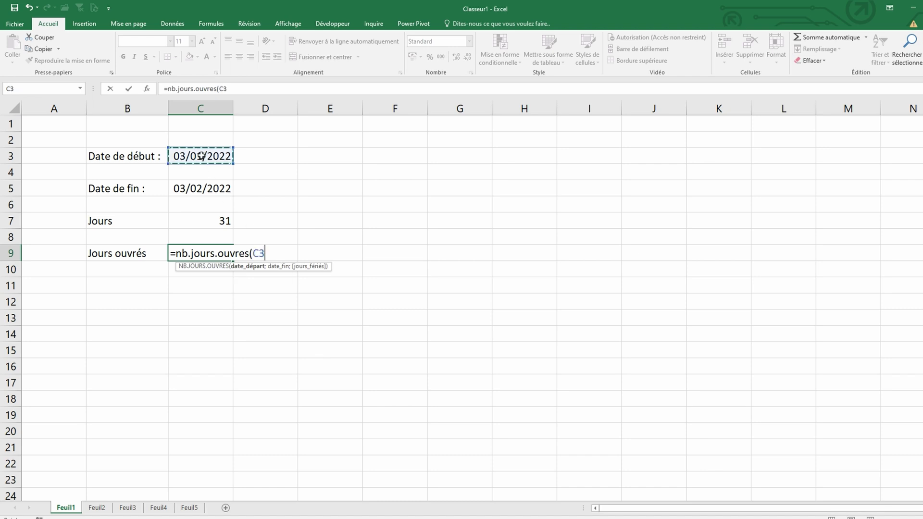
pyautogui.write(';')
pyautogui.click(214, 187)
pyautogui.write(')')
pyautogui.press('Return')
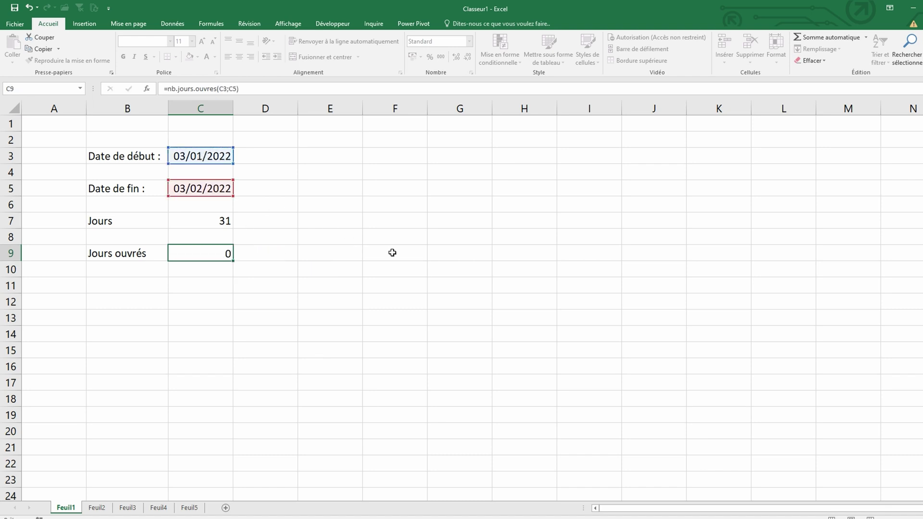
# In C11, count working days from C3 to C5 excluding the closure date 12/1/22, giving 23.
pyautogui.write('=')
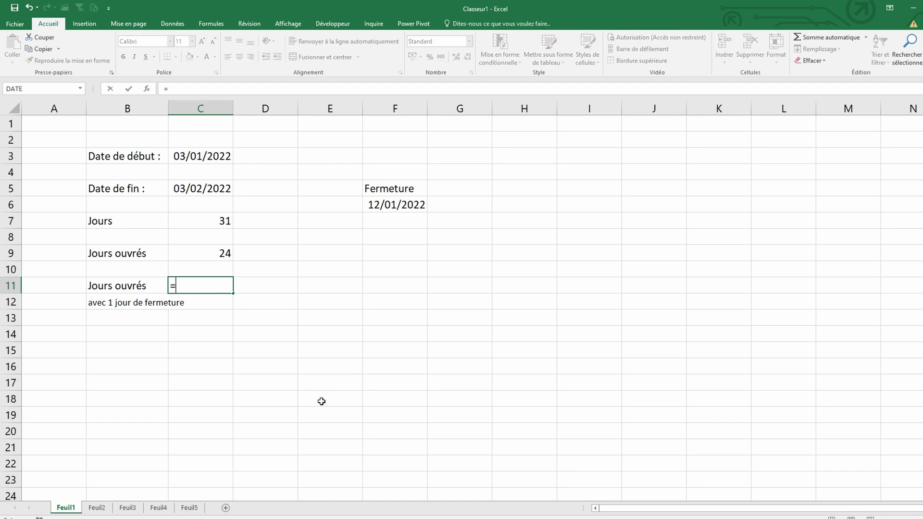
pyautogui.write('nb.jours.ou')
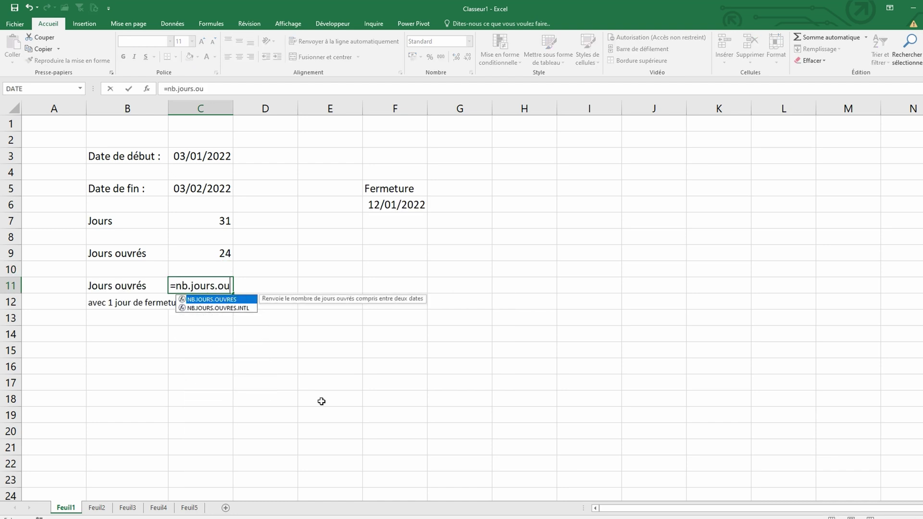
pyautogui.write('vres(')
pyautogui.click(199, 160)
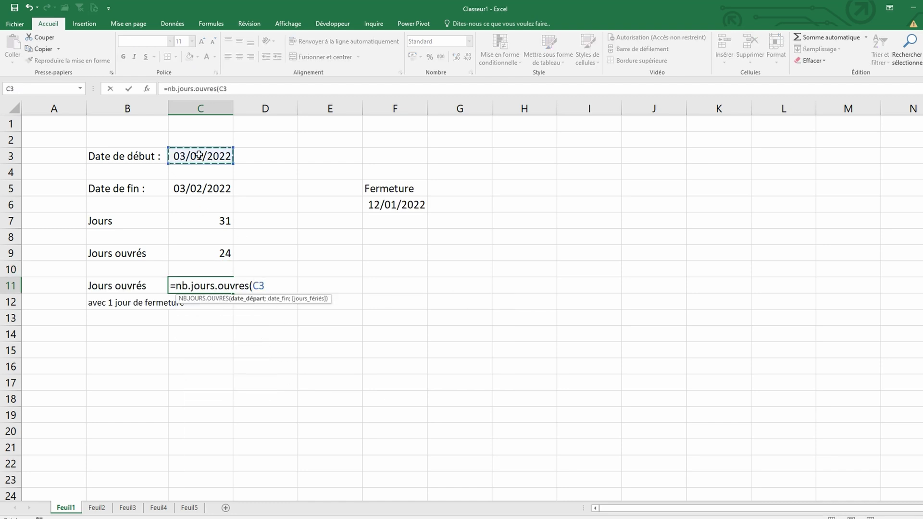
pyautogui.write(';')
pyautogui.click(206, 195)
pyautogui.write(';')
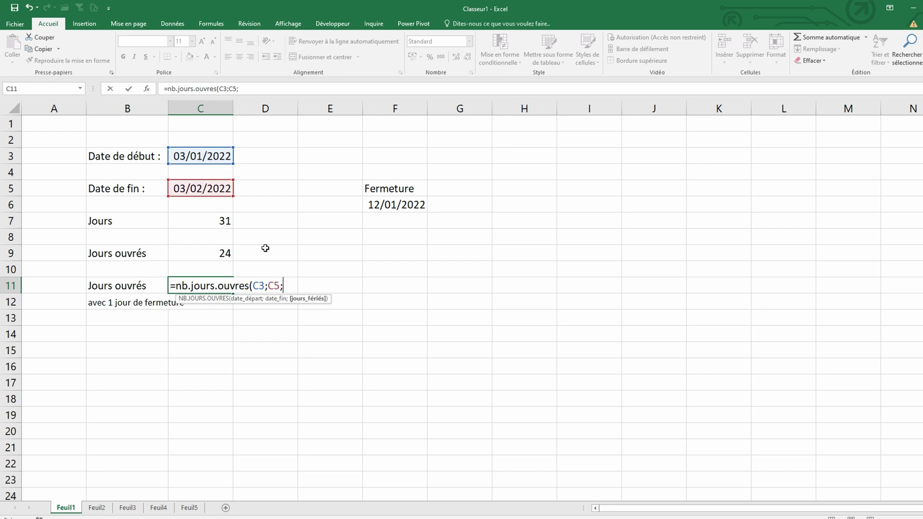
pyautogui.write('"12/1/2')
pyautogui.write('2)')
pyautogui.press('BackSpace')
pyautogui.write('")')
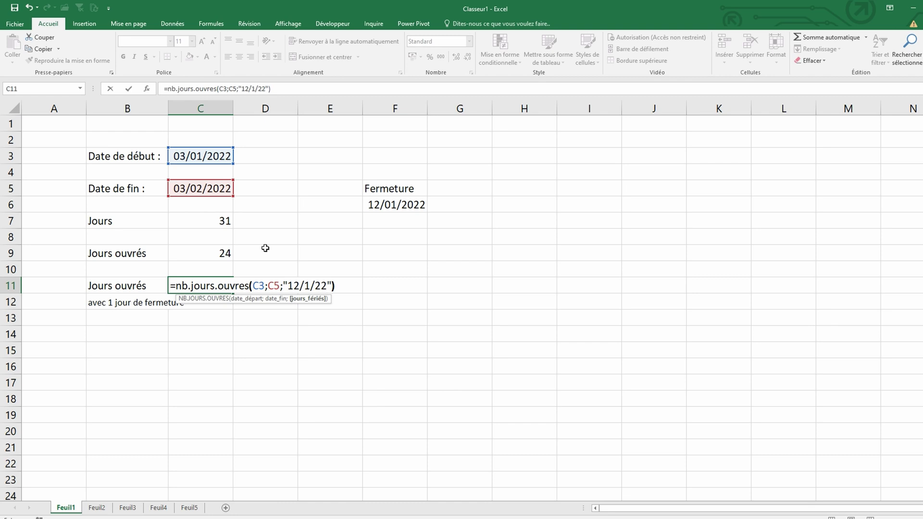
pyautogui.press('Return')
pyautogui.click(195, 337)
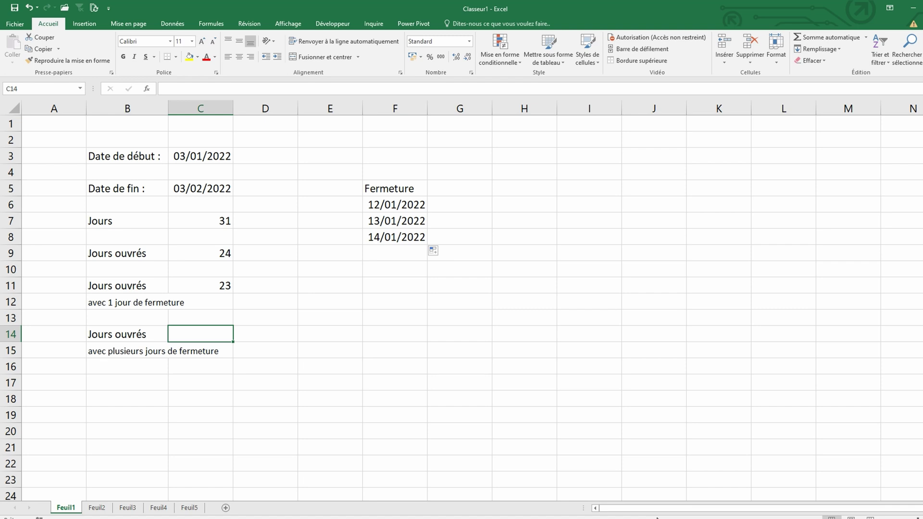
# In C14, enter =nb.jours.ouvres(C3;C5;F6:F8) to exclude all three closure dates, giving 21.
pyautogui.write('=nb')
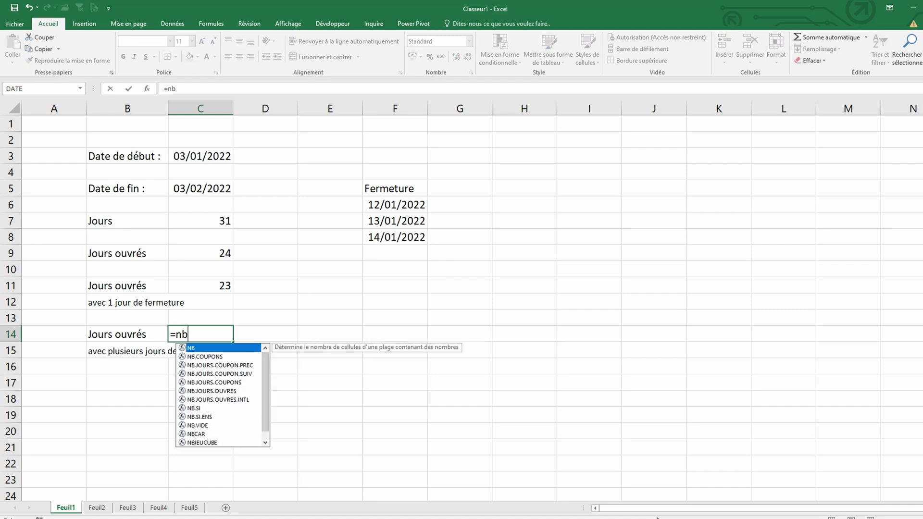
pyautogui.write('.jour')
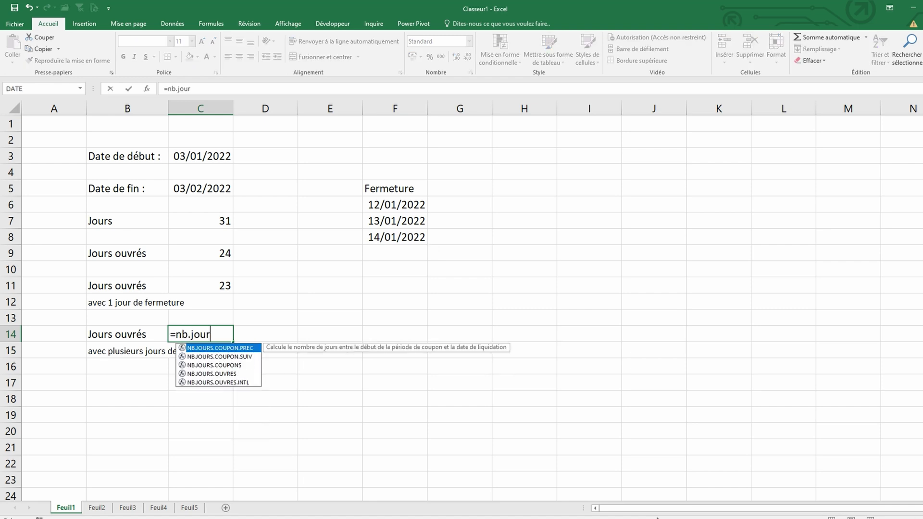
pyautogui.write('s.ou')
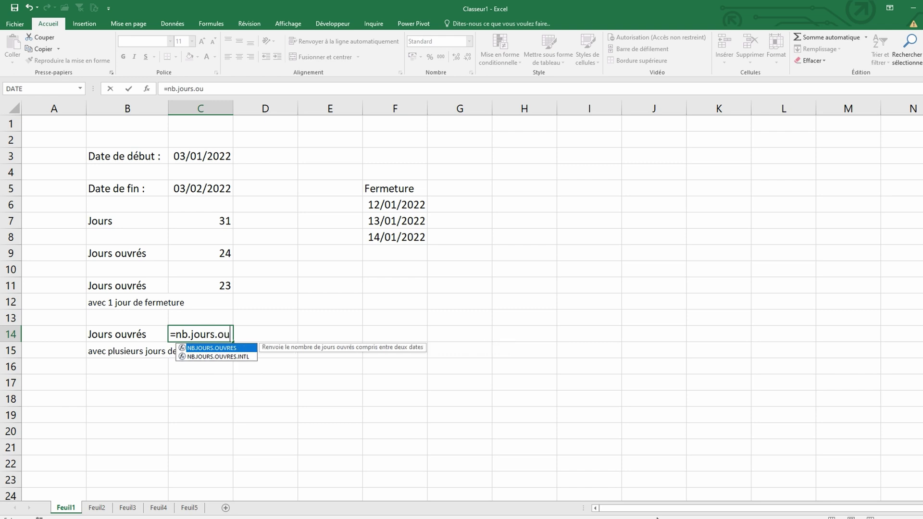
pyautogui.write('vres(')
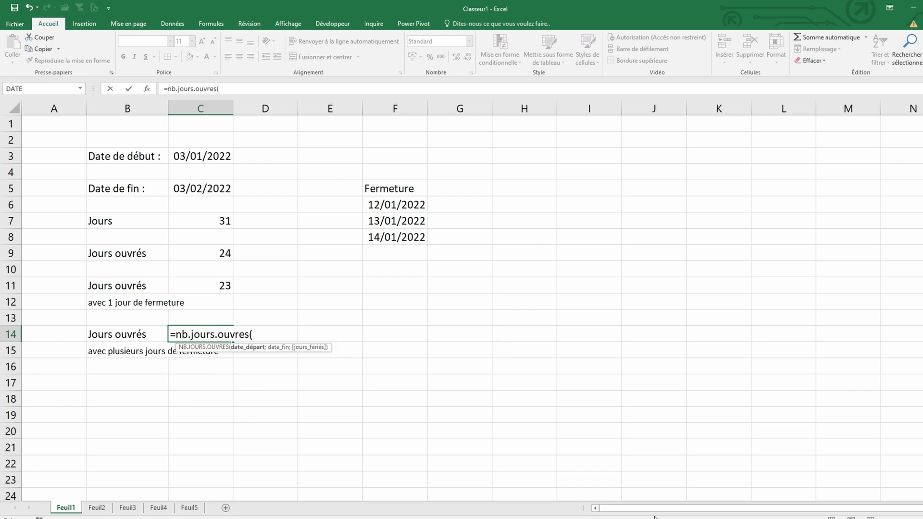
pyautogui.click(191, 155)
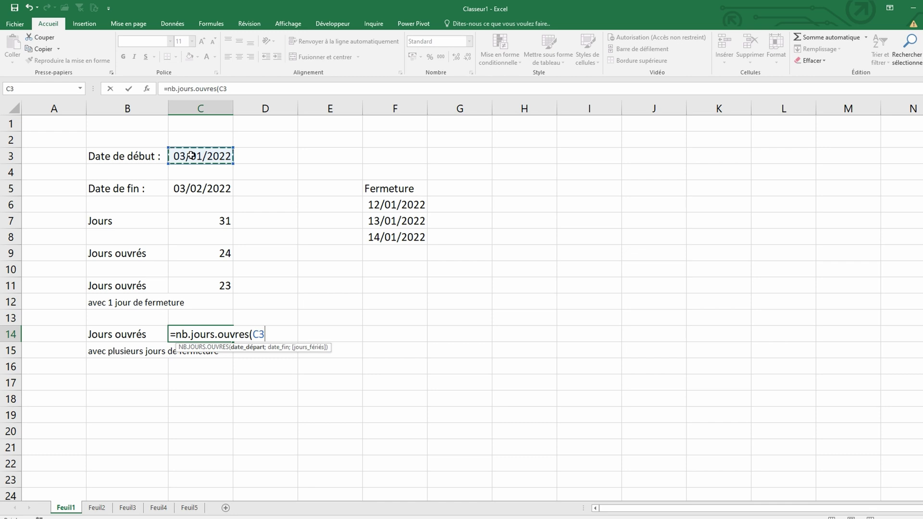
pyautogui.write(';')
pyautogui.click(207, 188)
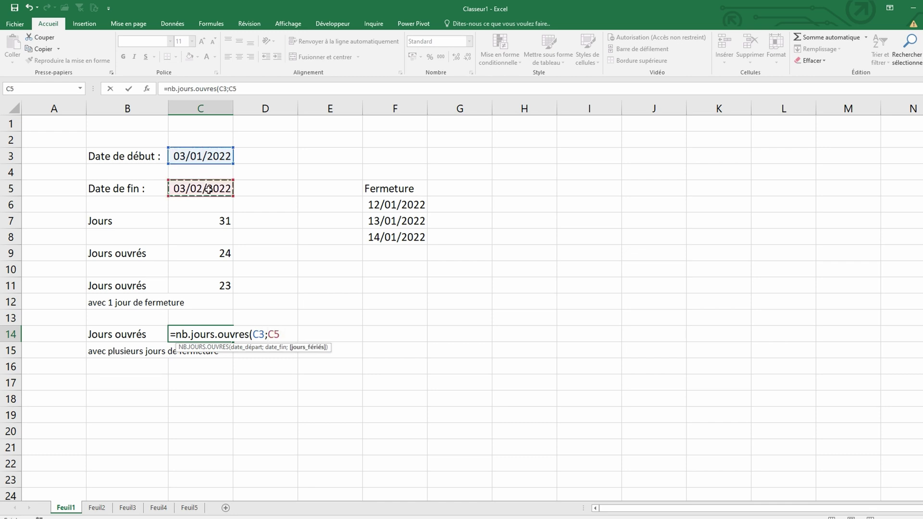
pyautogui.write(';')
pyautogui.moveTo(413, 205); pyautogui.dragTo(411, 231)
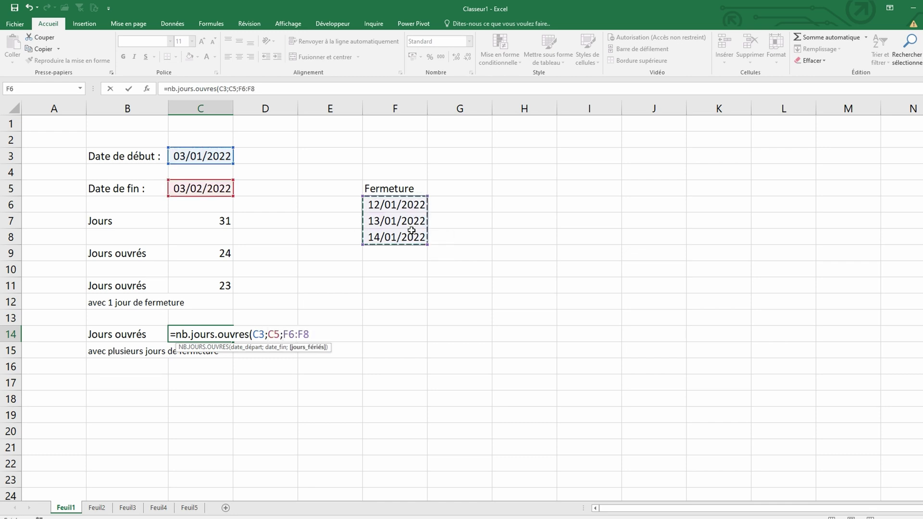
pyautogui.press('Return')
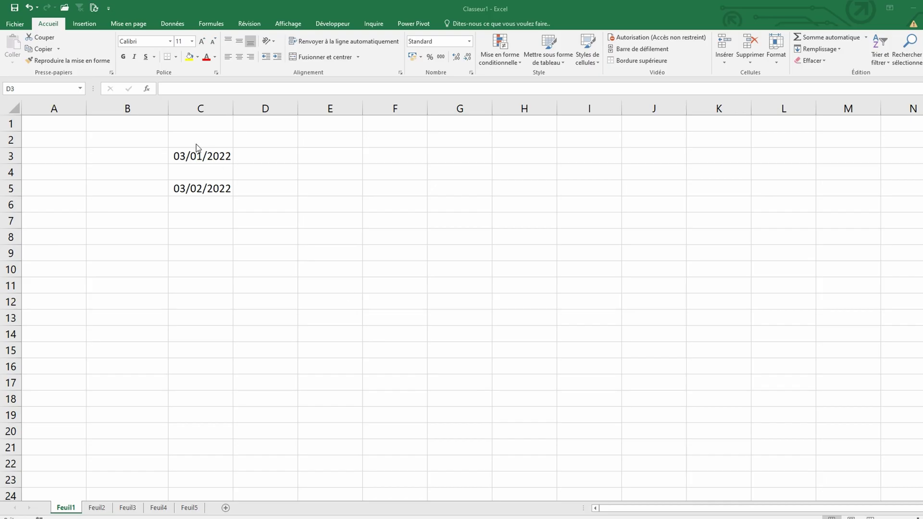
# Show ISO week number 1 for 03/01/2022 in D3 with =no.semaine.iso(C3).
pyautogui.click(243, 154)
pyautogui.write('=')
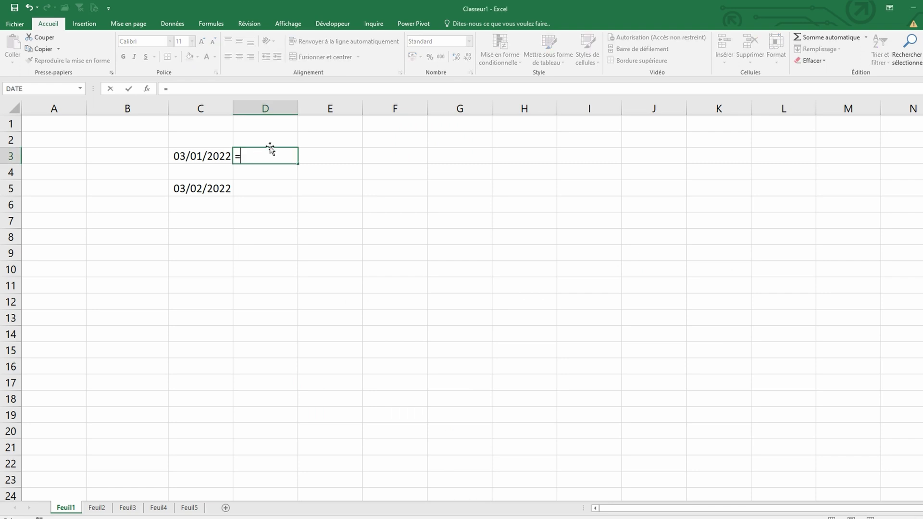
pyautogui.write('no.semain')
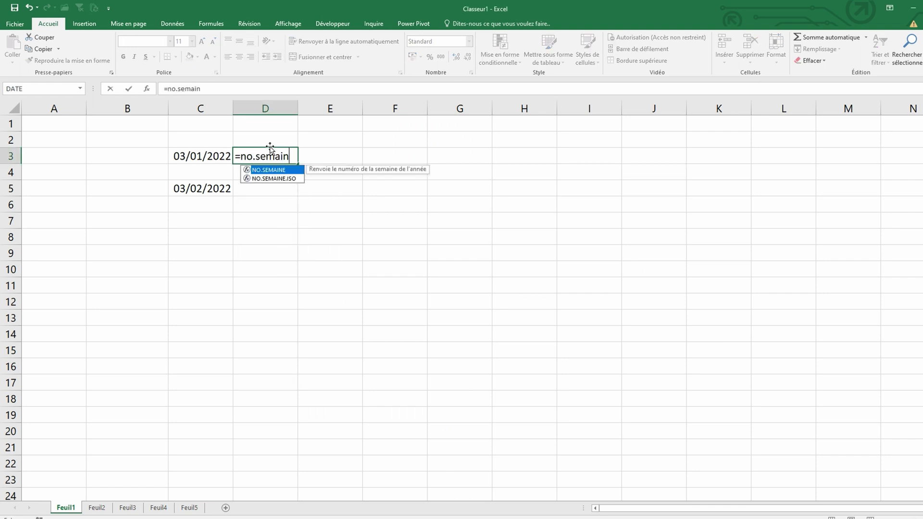
pyautogui.write('e.iso(')
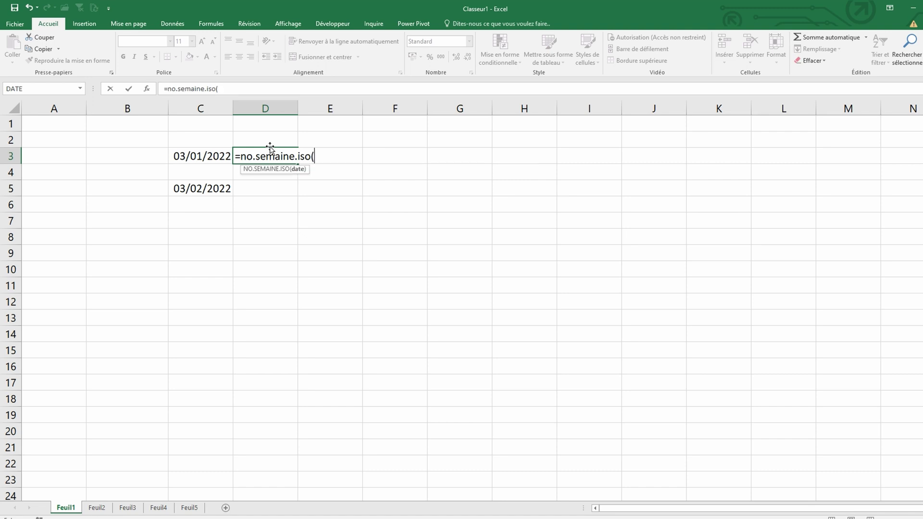
pyautogui.press('Left')
pyautogui.write(')')
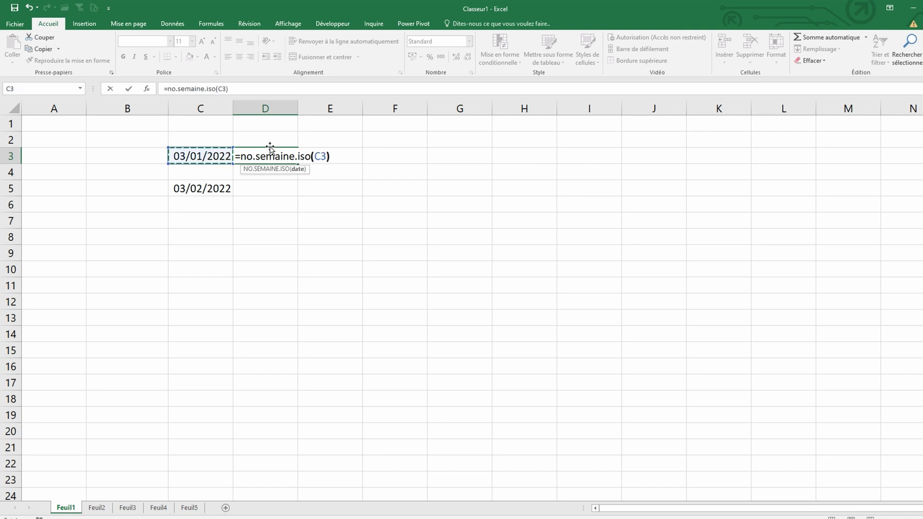
pyautogui.press('Return')
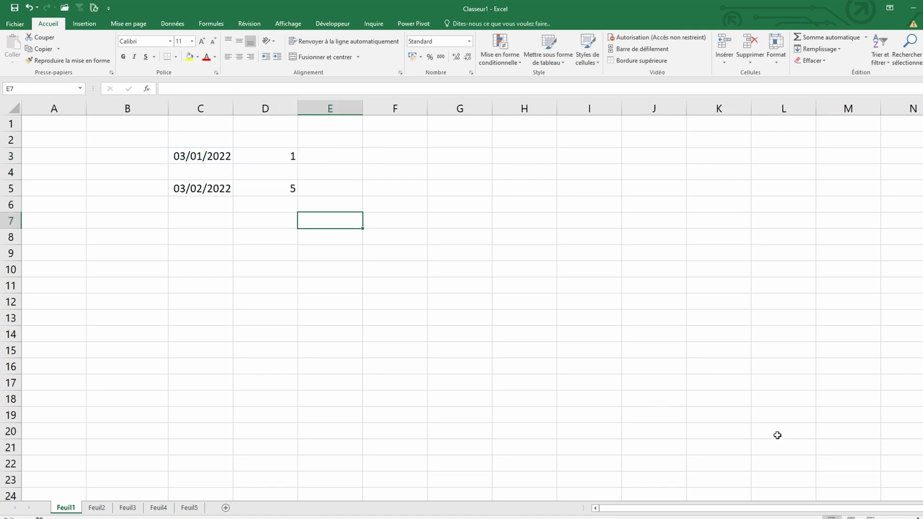